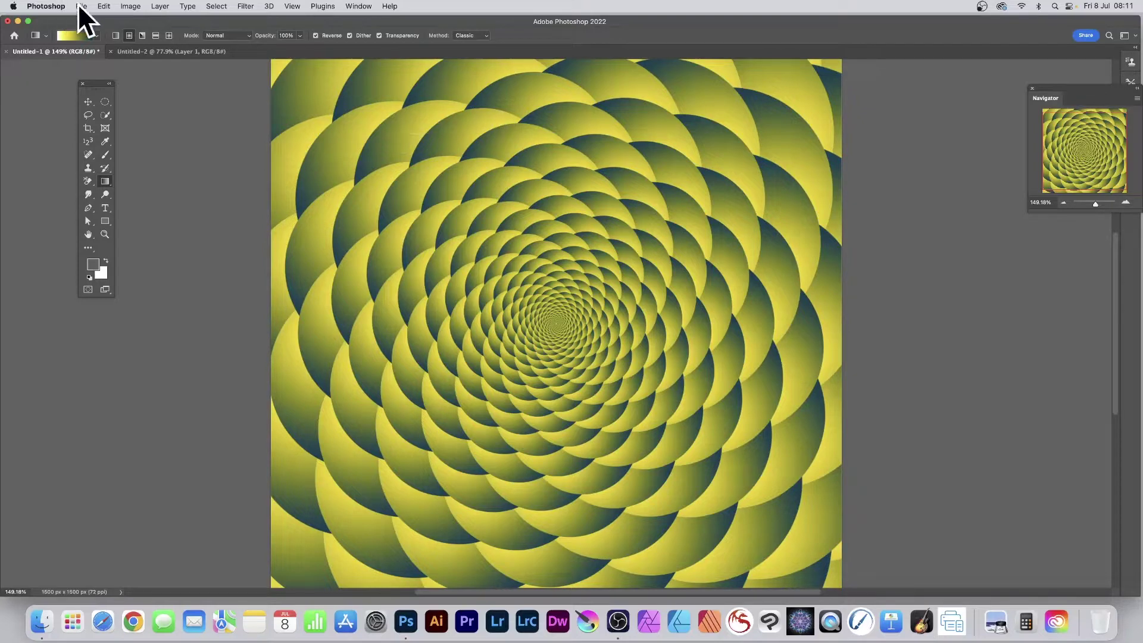
Create a new 860 × 860 px document with Transparent background contents
left_click(81, 8)
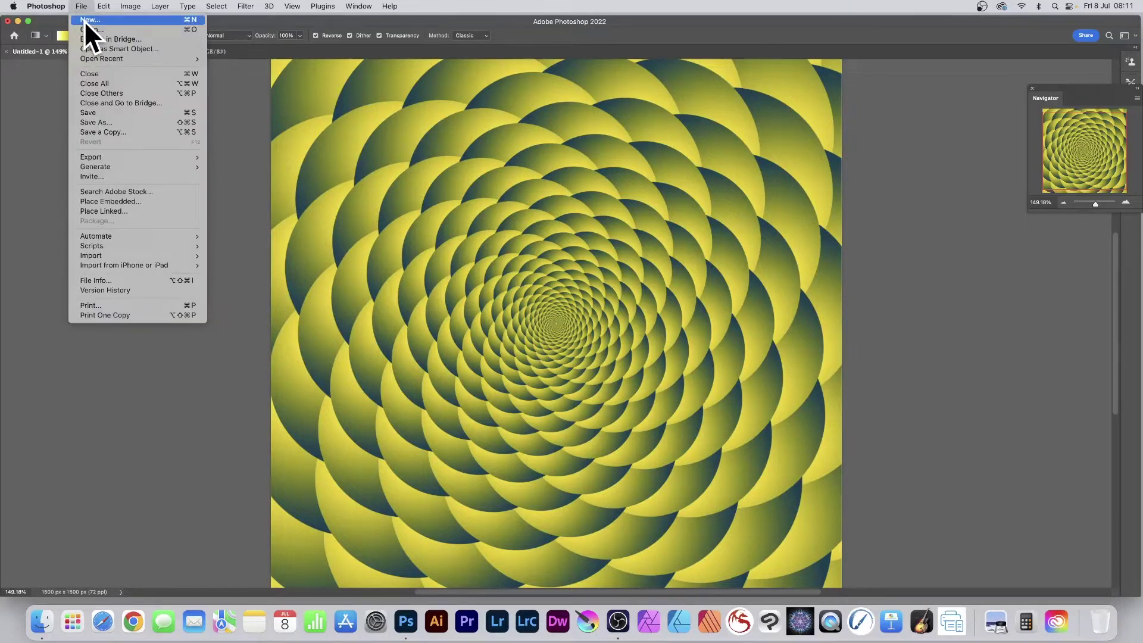
left_click(87, 21)
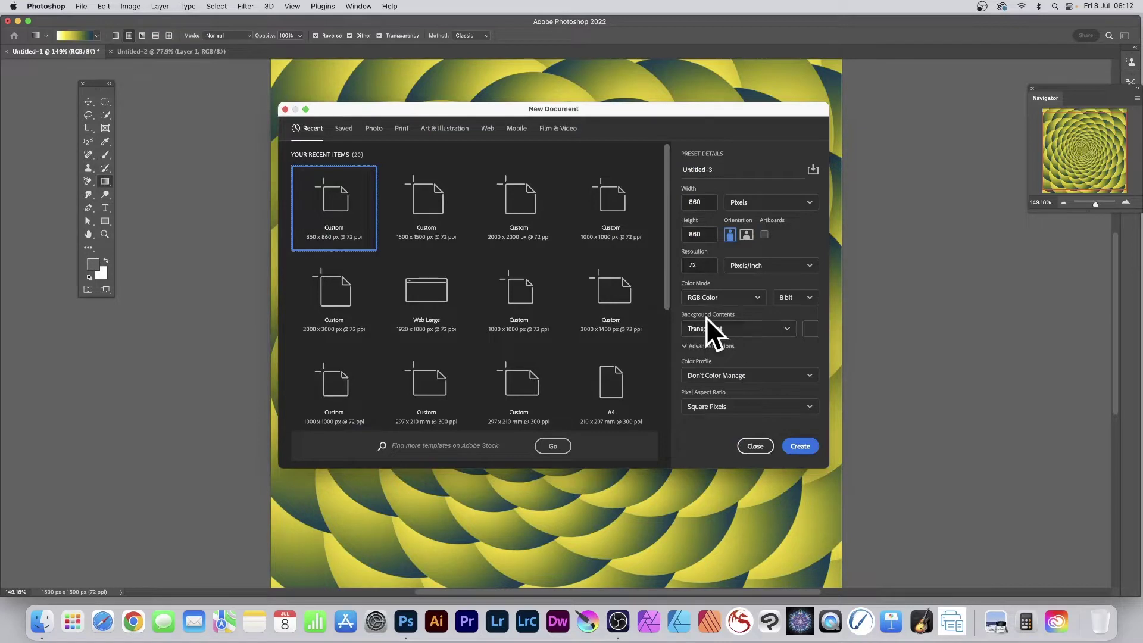
left_click(800, 447)
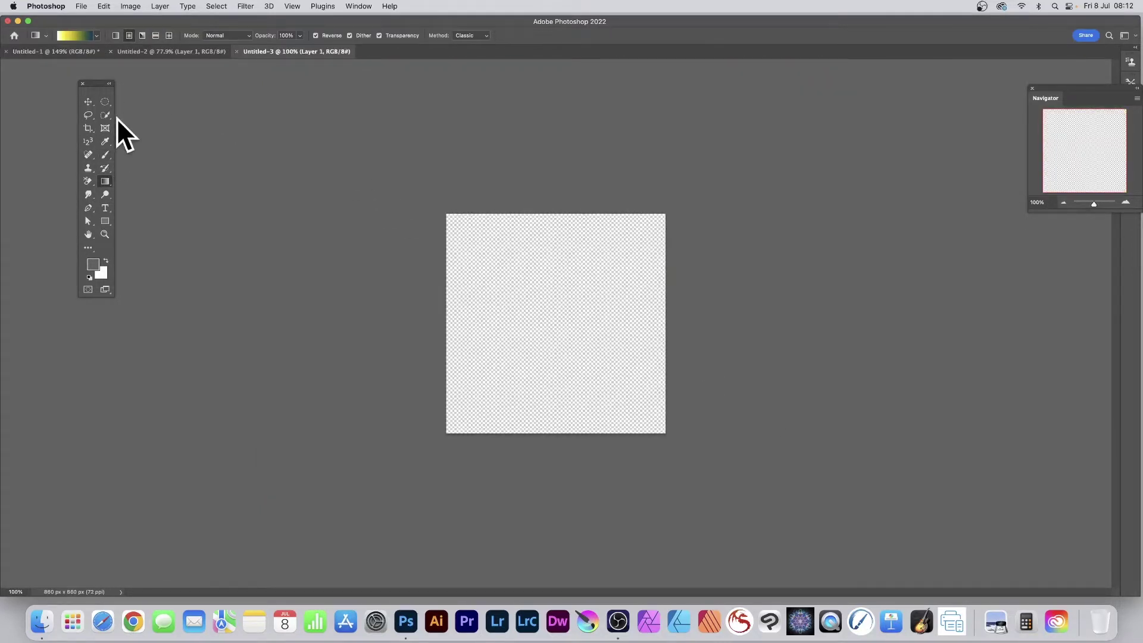
Draw a 780 × 780 px circular selection across the canvas with the Elliptical Marquee Tool
left_click_drag(106, 104, 203, 100)
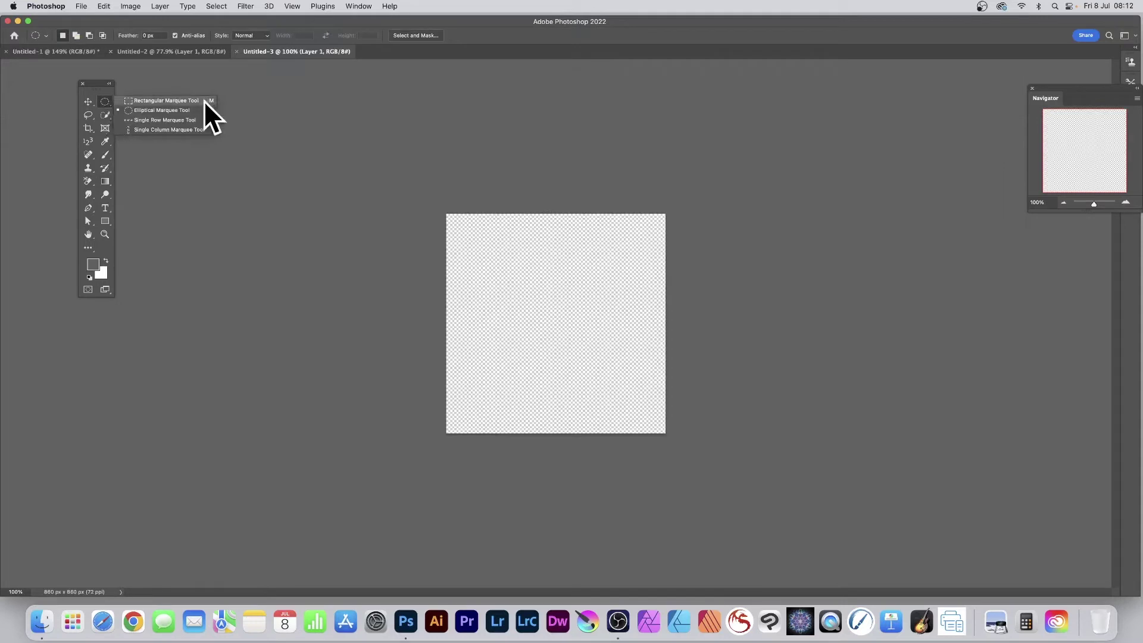
left_click(160, 111)
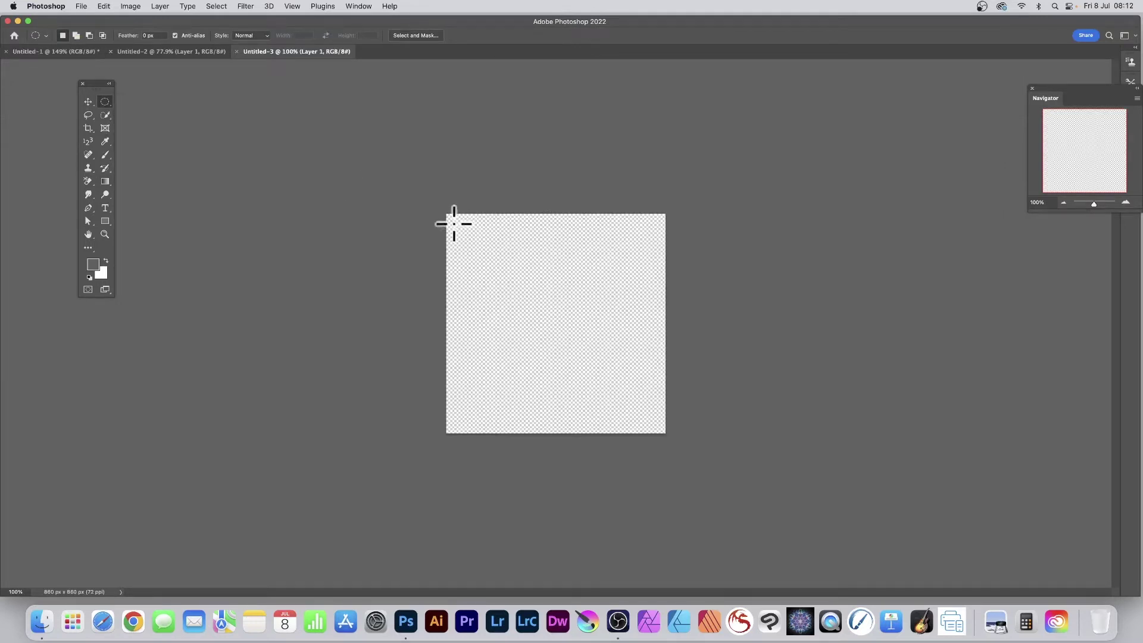
left_click_drag(454, 224, 655, 452)
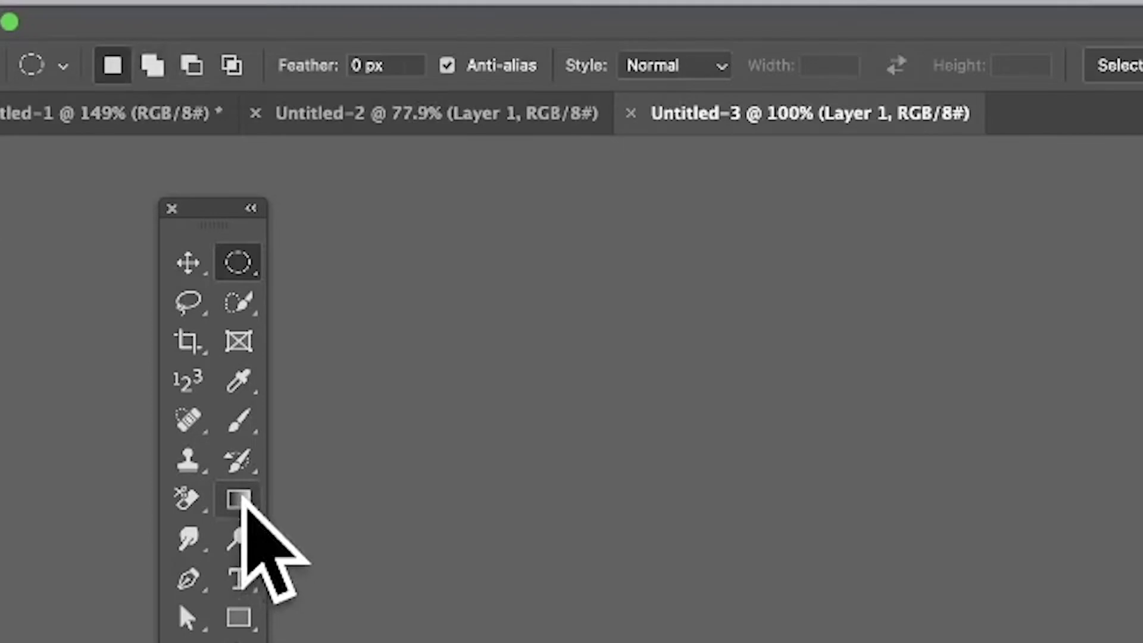
left_click_drag(241, 497, 396, 504)
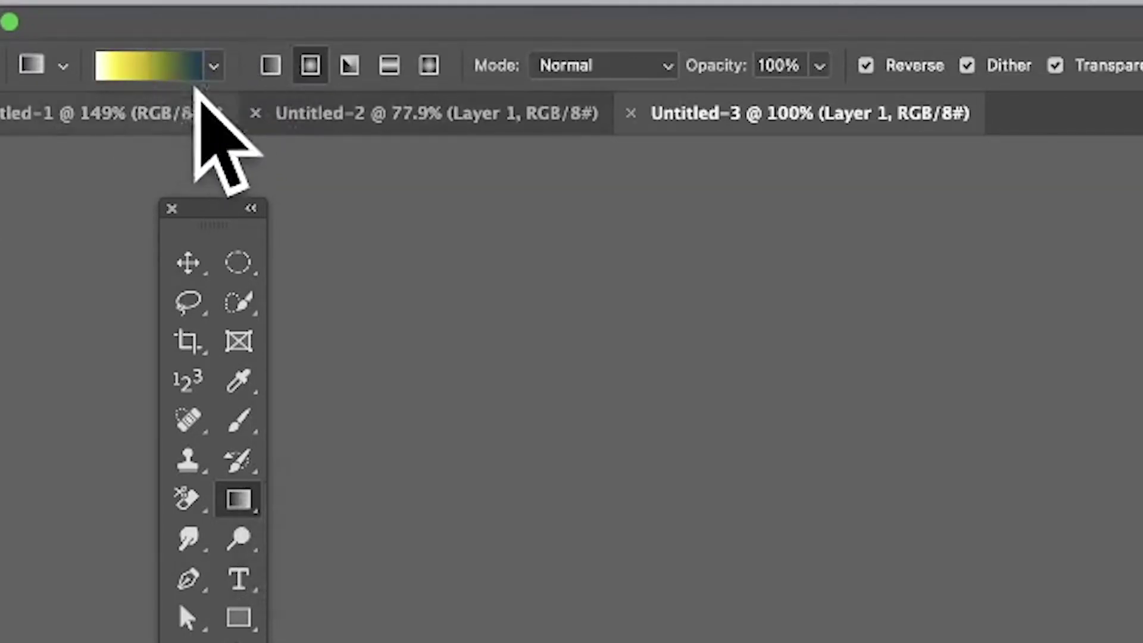
In the Gradient Editor, move the navy stop to 0% and remove the accidental extra stop
left_click(170, 67)
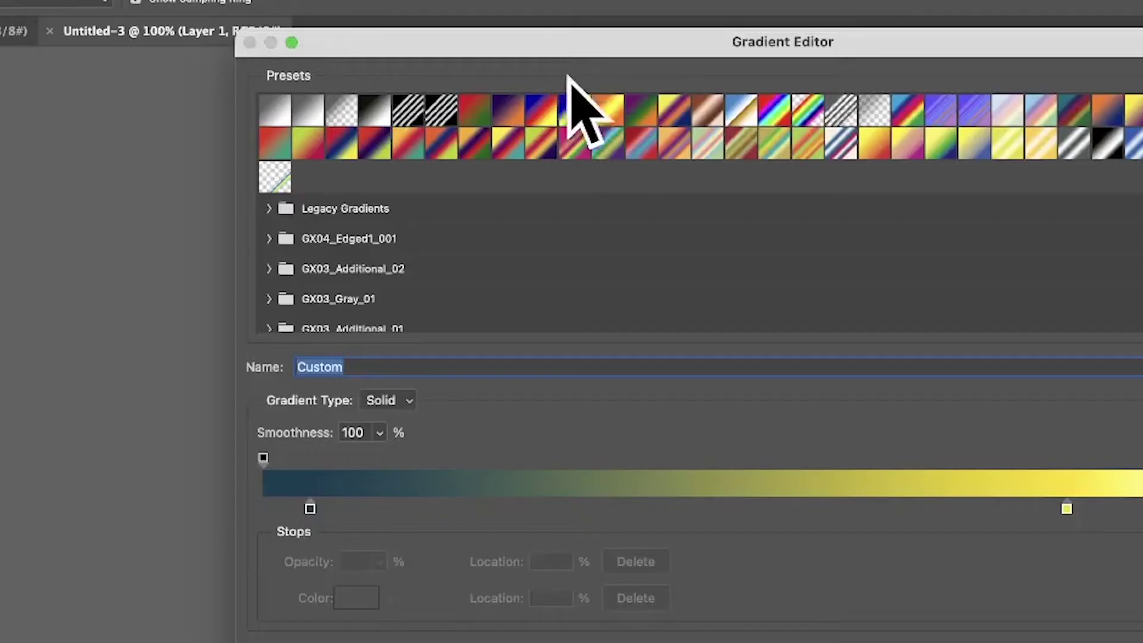
left_click_drag(556, 38, 331, 18)
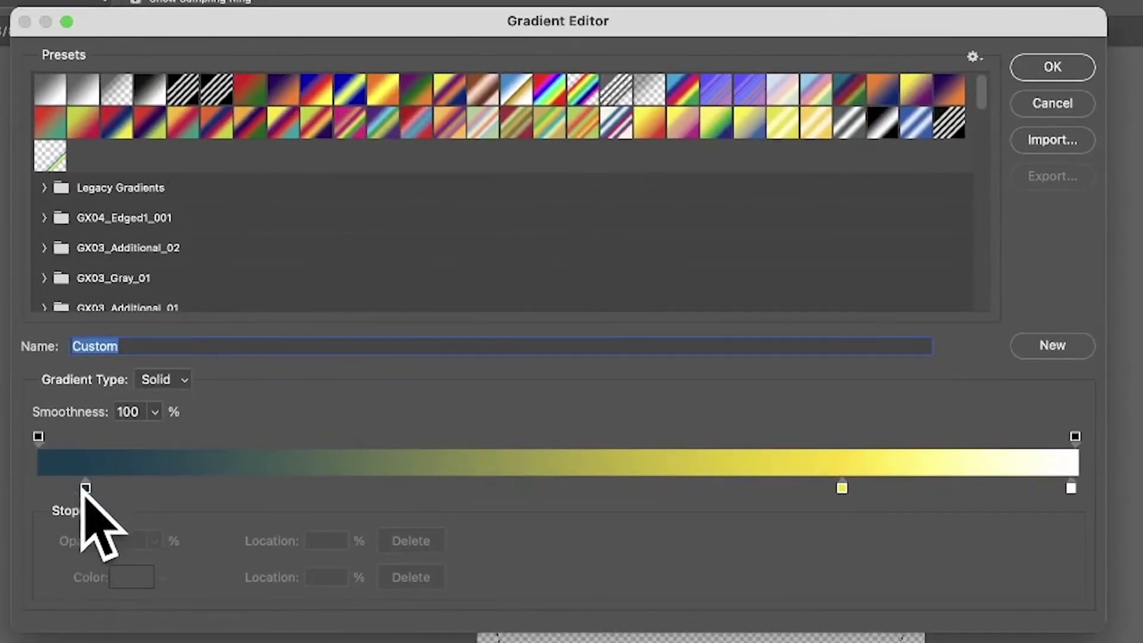
left_click_drag(85, 489, 49, 489)
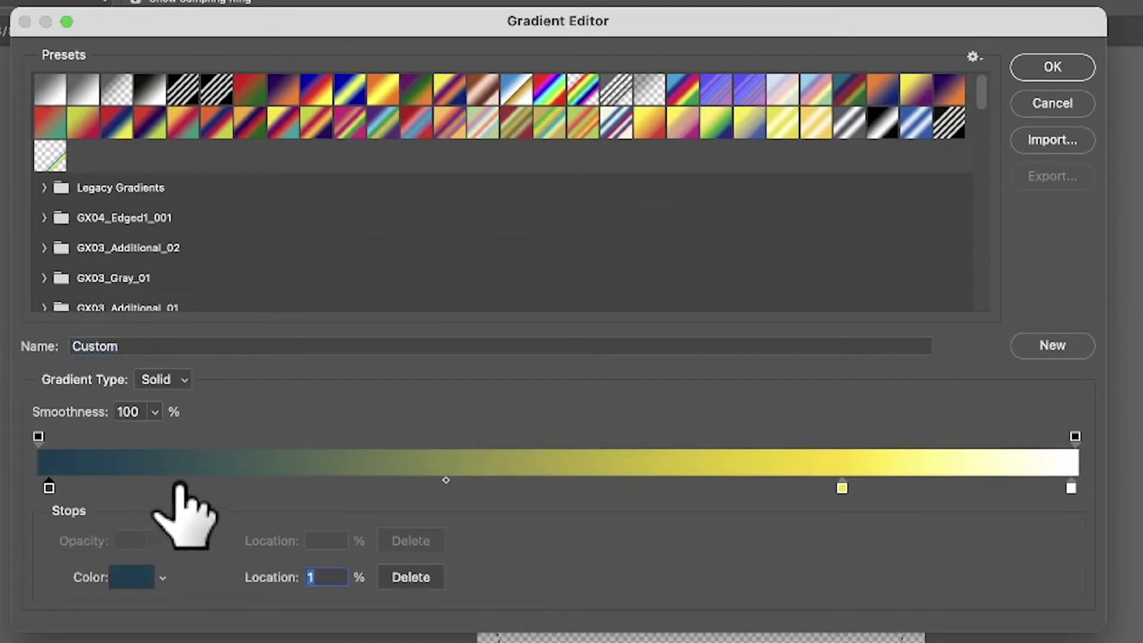
left_click(182, 484)
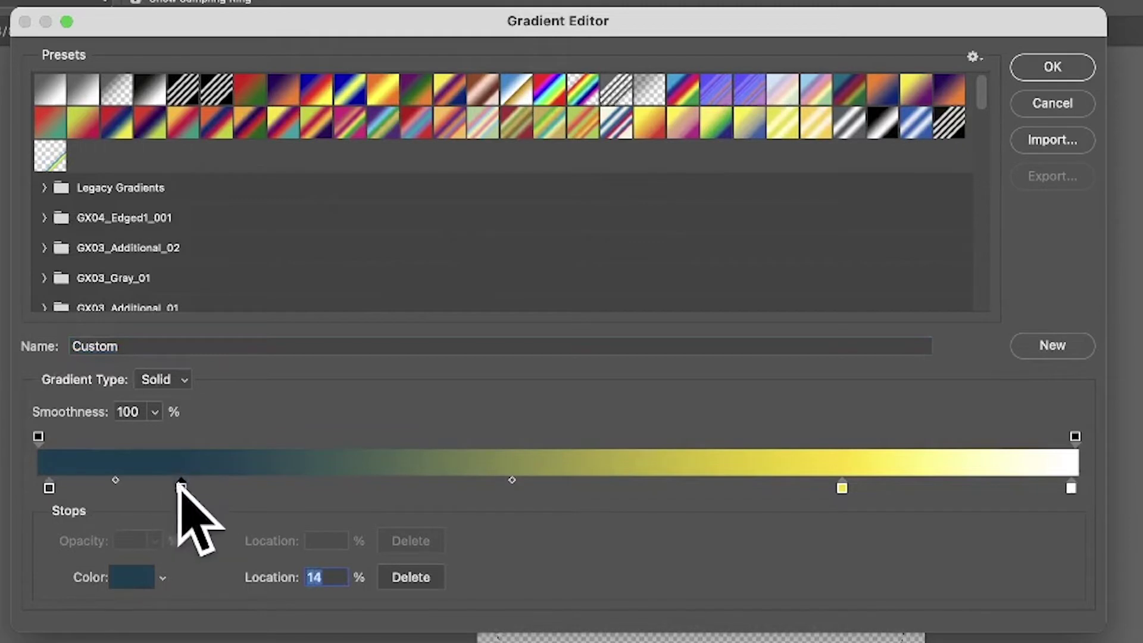
left_click_drag(179, 483, 182, 533)
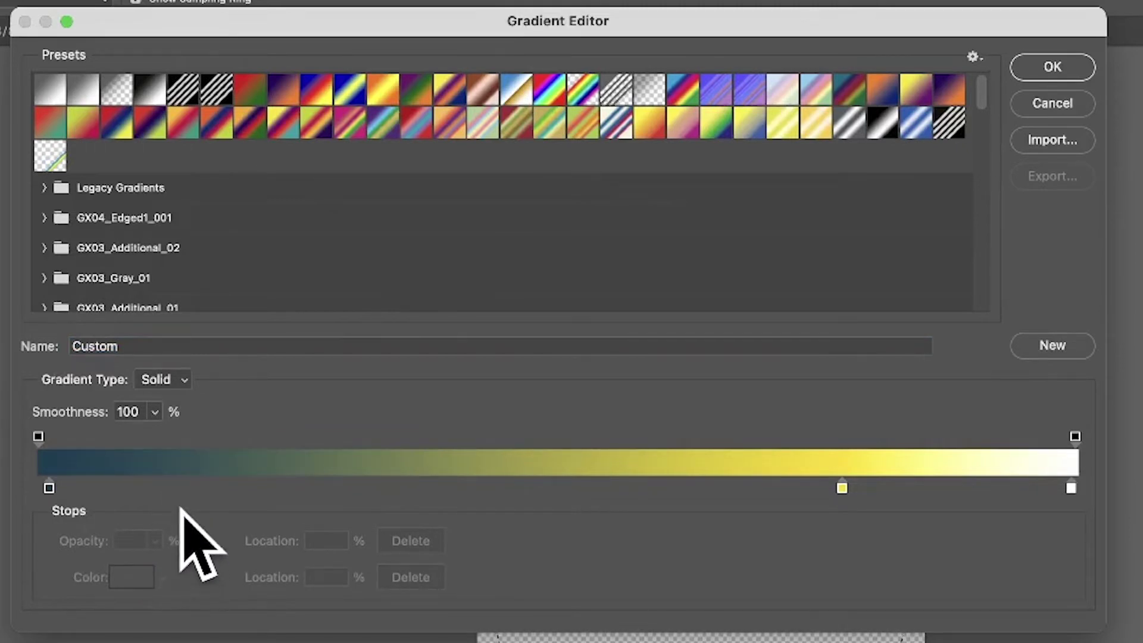
left_click(44, 487)
left_click_drag(44, 488, 40, 489)
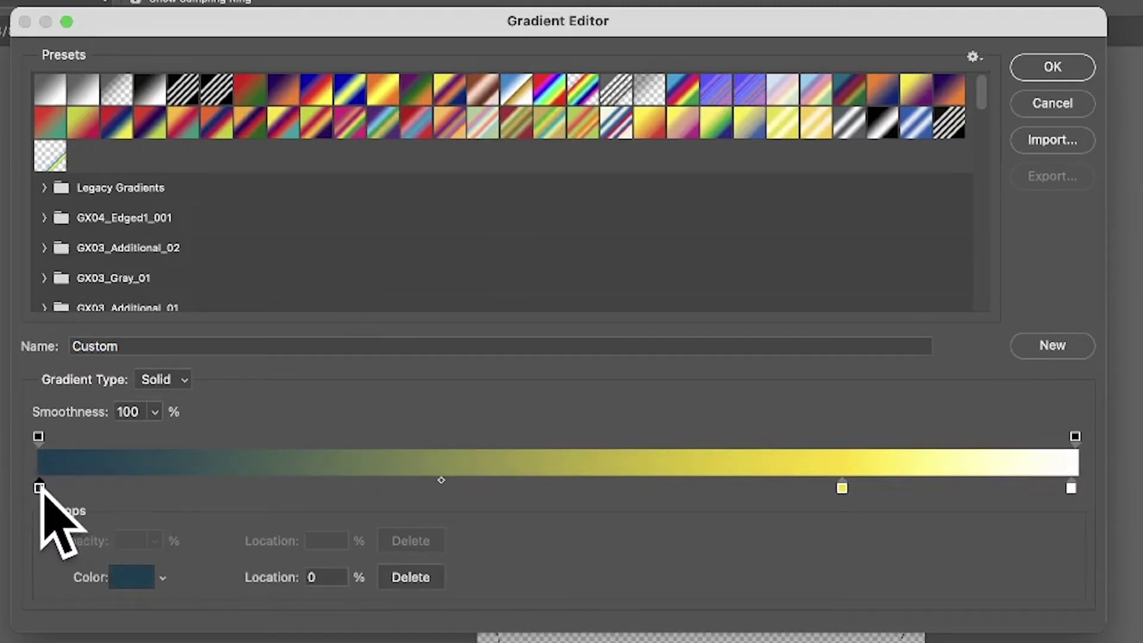
Recolour the navy stop to 0e374b, shift the yellow stop to 78%, and accept the gradient
left_click(134, 578)
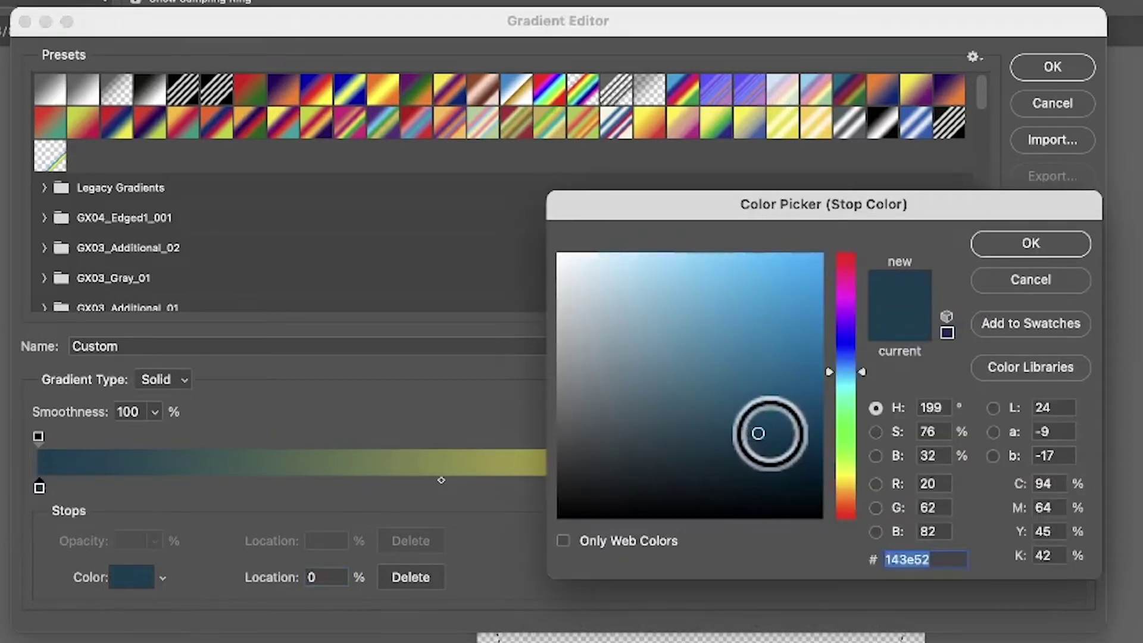
left_click(775, 440)
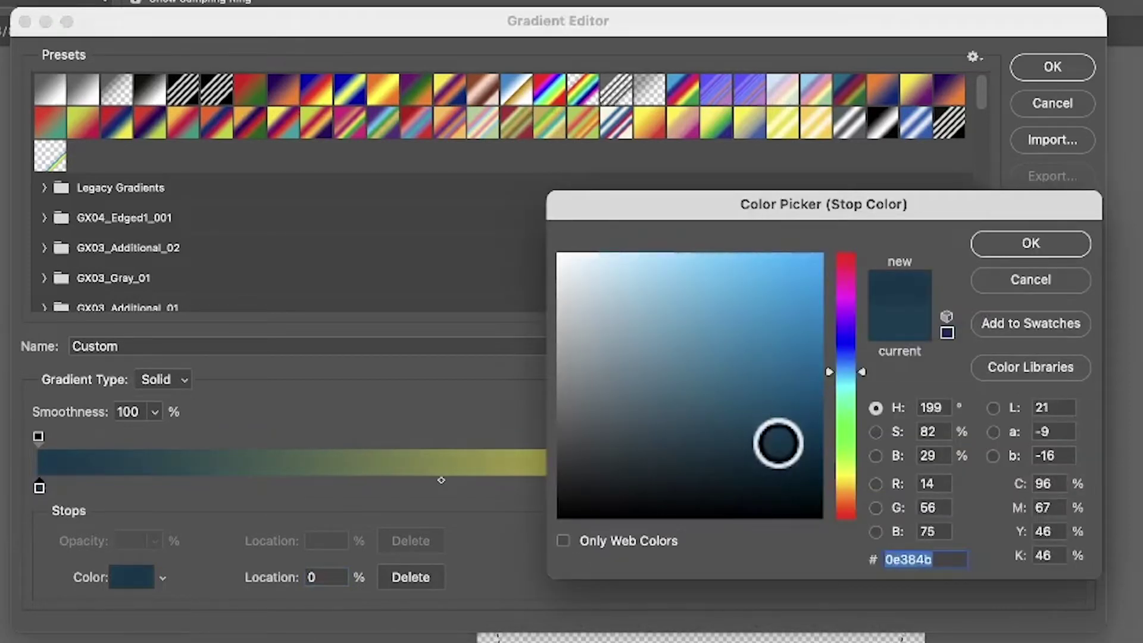
left_click(1038, 243)
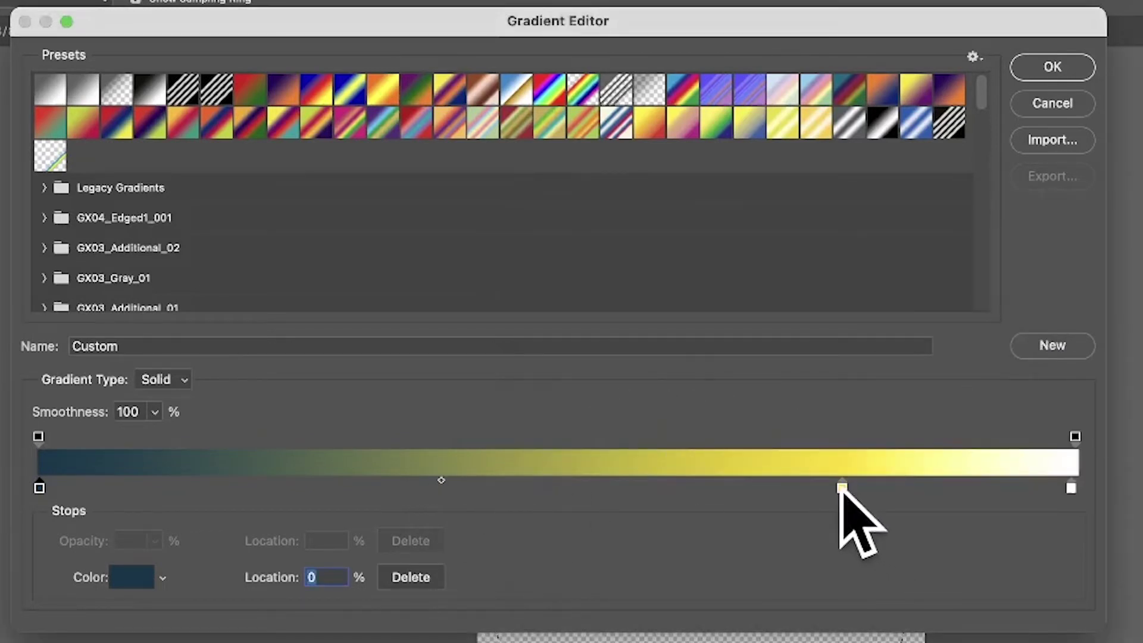
mouse_move(842, 486)
left_mouse_down()
mouse_move(855, 487)
mouse_move(845, 413)
mouse_move(853, 487)
left_mouse_up()
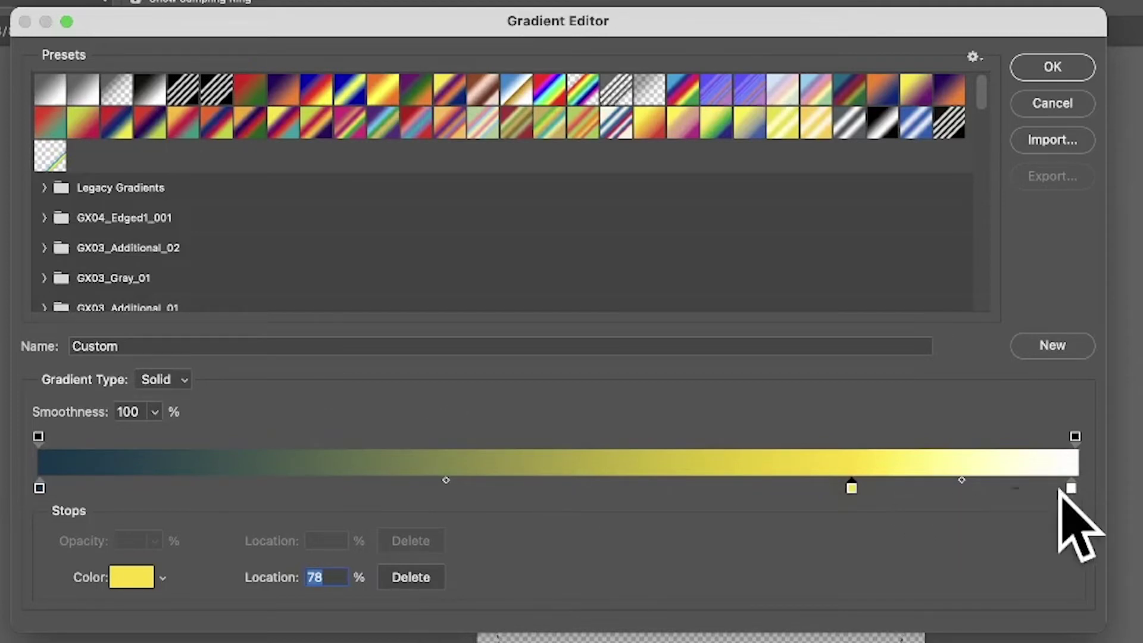
left_click(1078, 487)
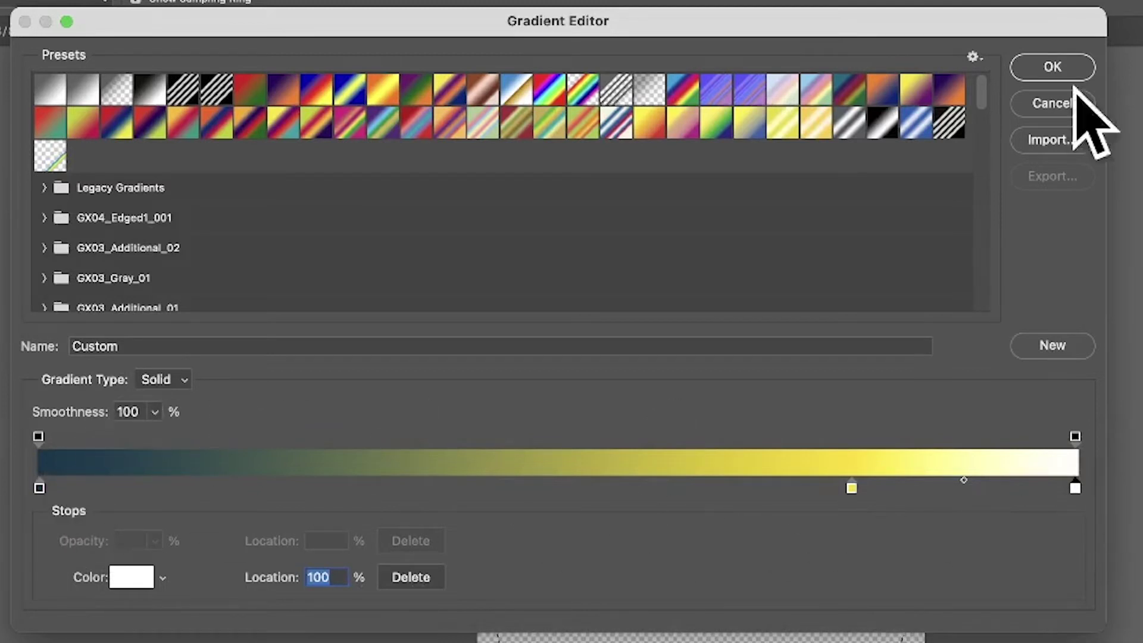
left_click(1043, 62)
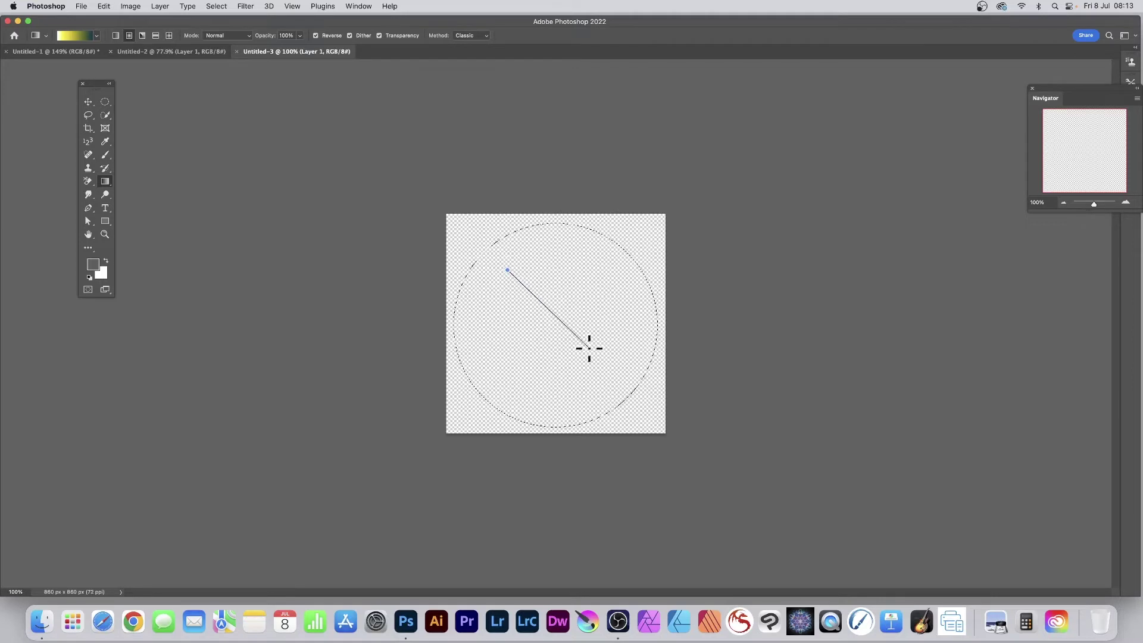
Fill the circle with the radial gradient, yellow highlight at upper left fading to navy
left_click_drag(655, 400, 655, 399)
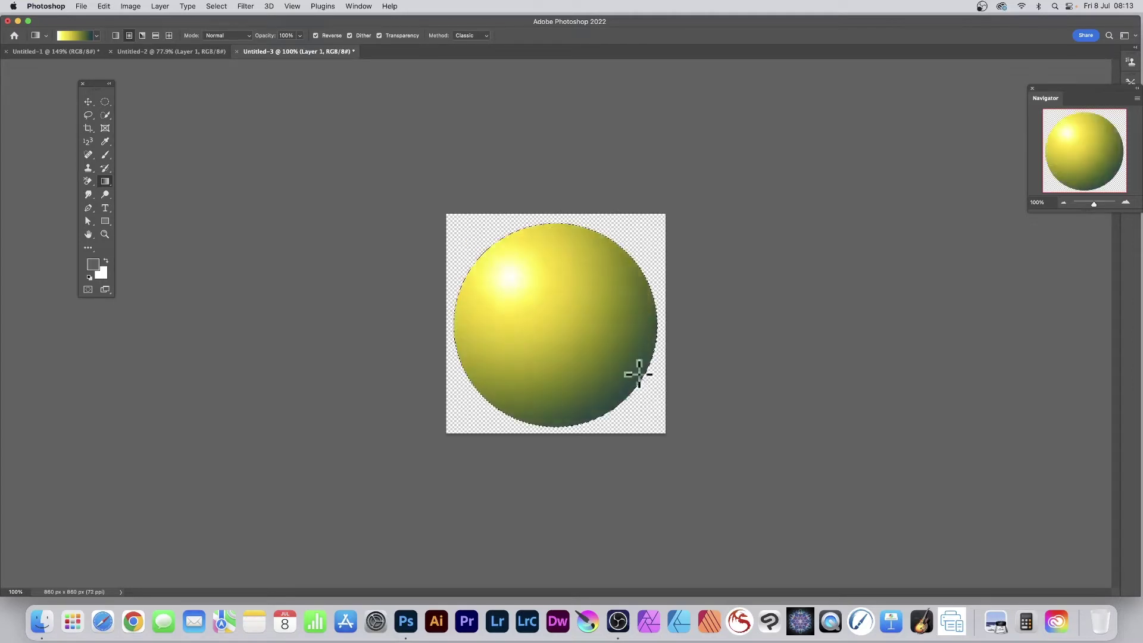
left_click_drag(608, 370, 608, 369)
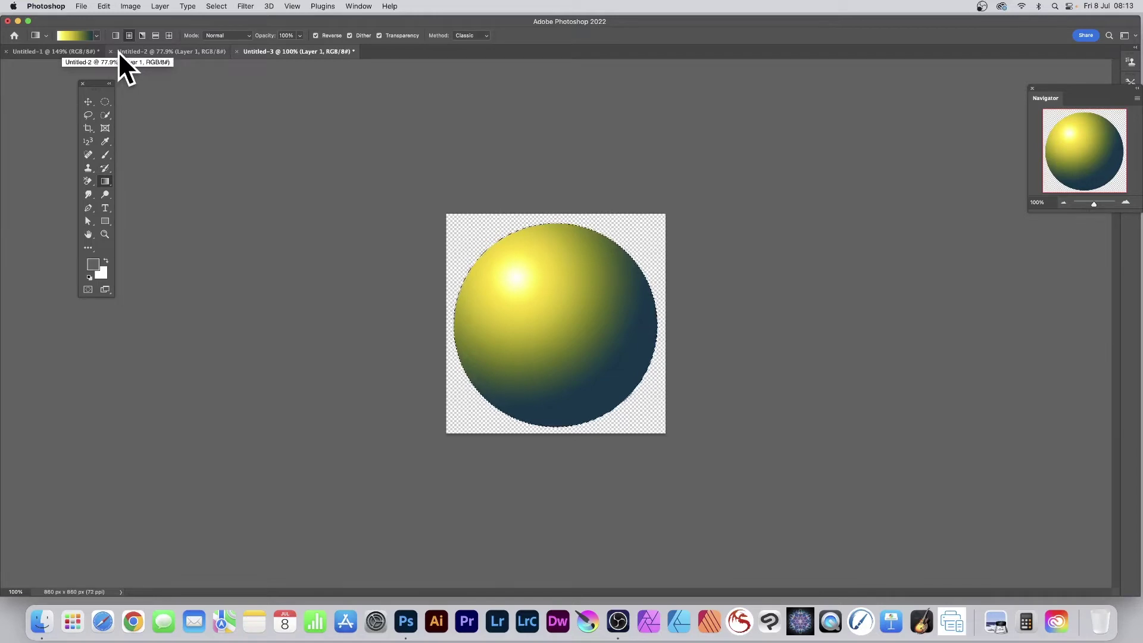
Deselect the sphere and define it as a pattern with the default name Pattern 676
left_click(216, 7)
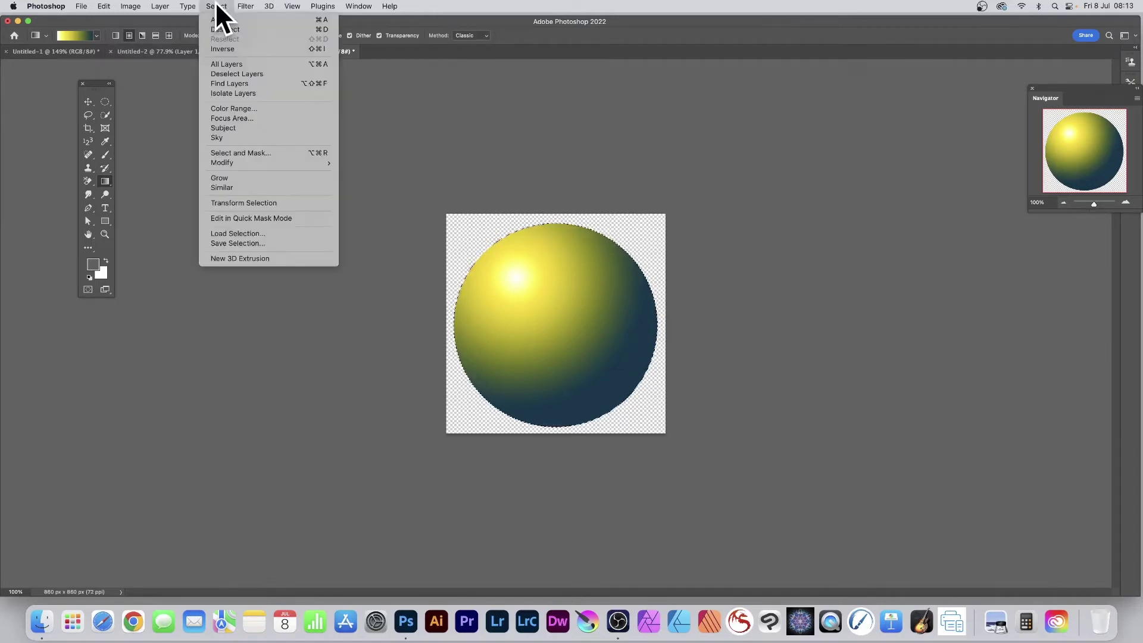
left_click(218, 29)
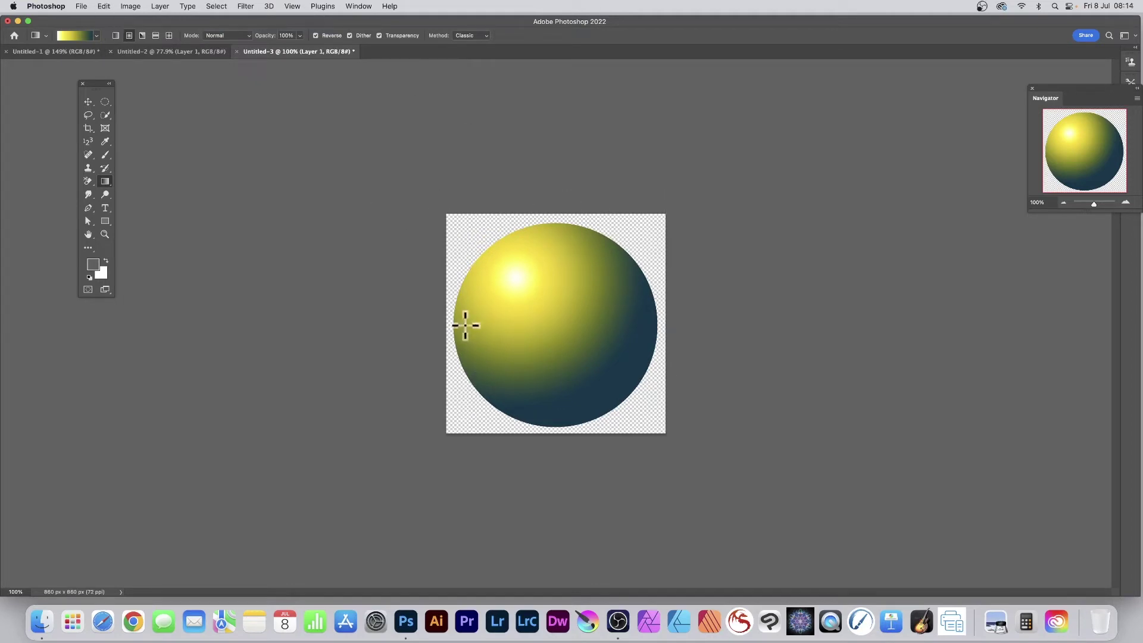
left_click(104, 6)
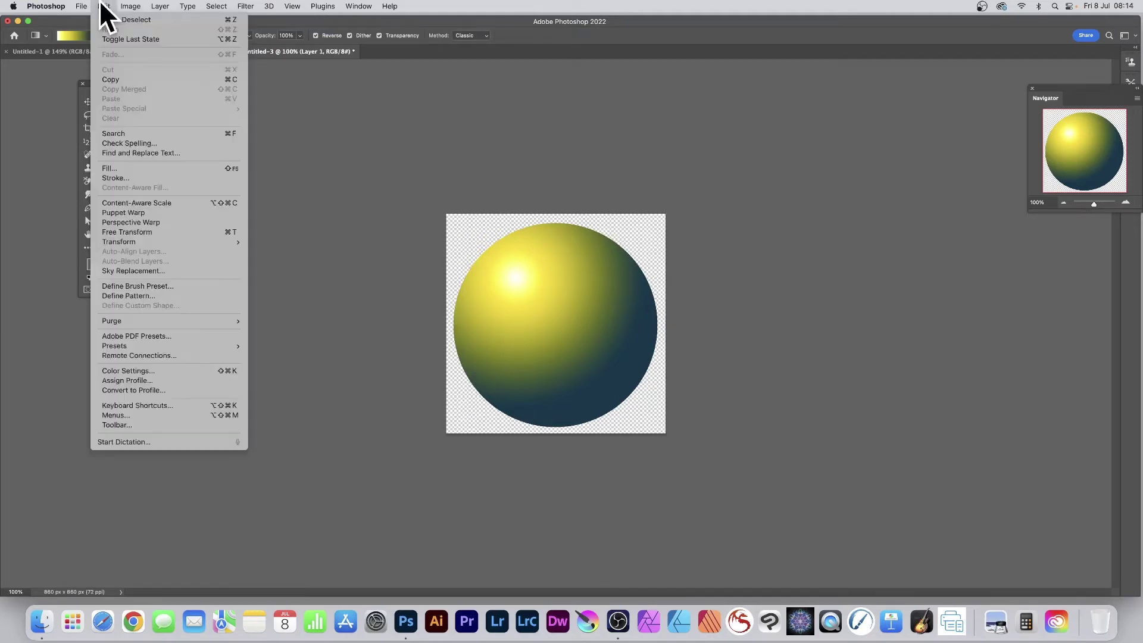
left_click(140, 295)
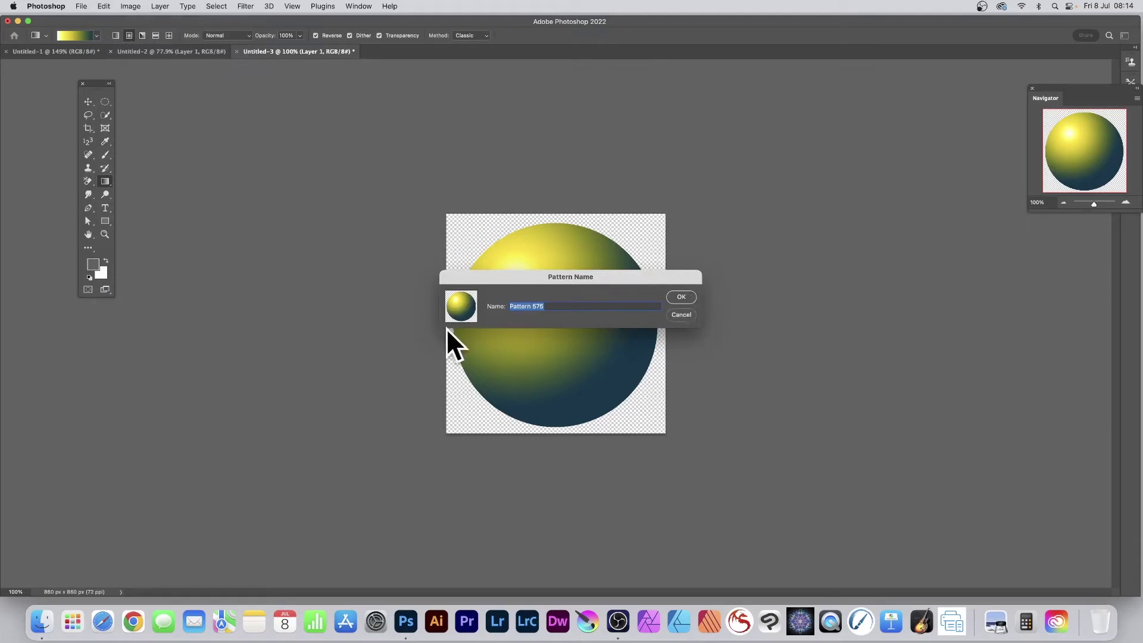
left_click(681, 298)
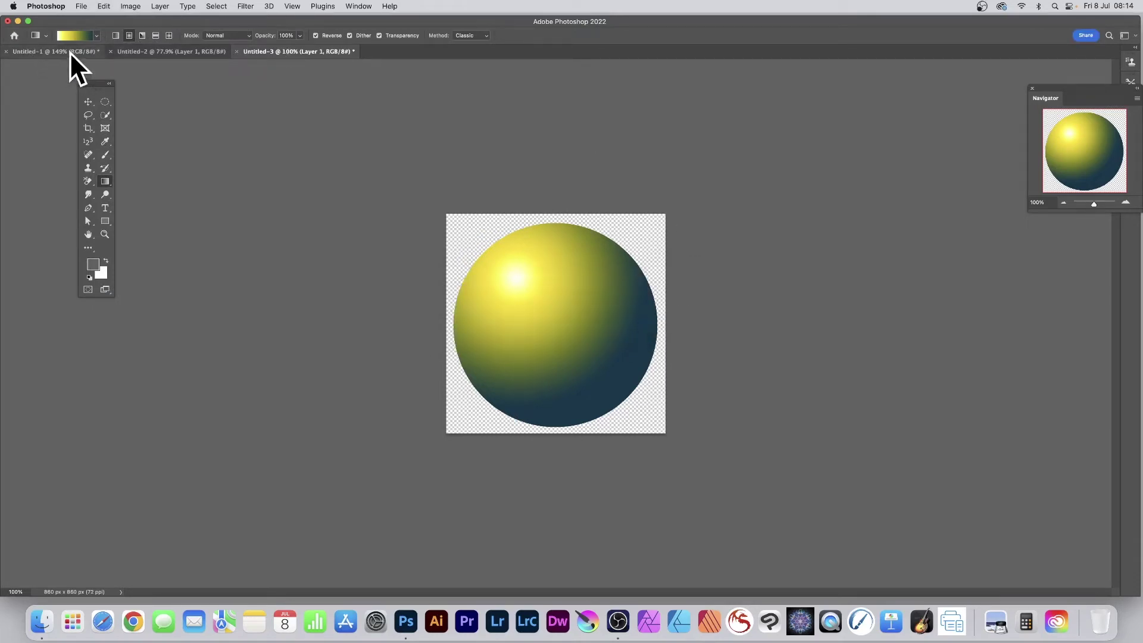
Clear the Untitled-1 canvas and set Edit > Fill contents to Pattern
left_click(69, 52)
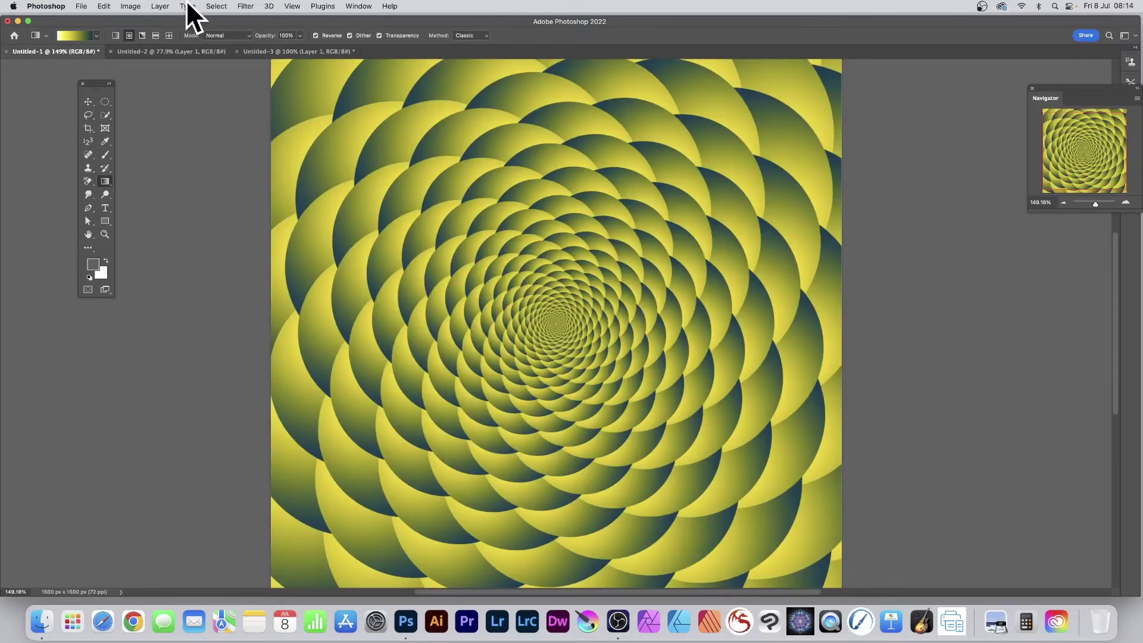
key("super+z")
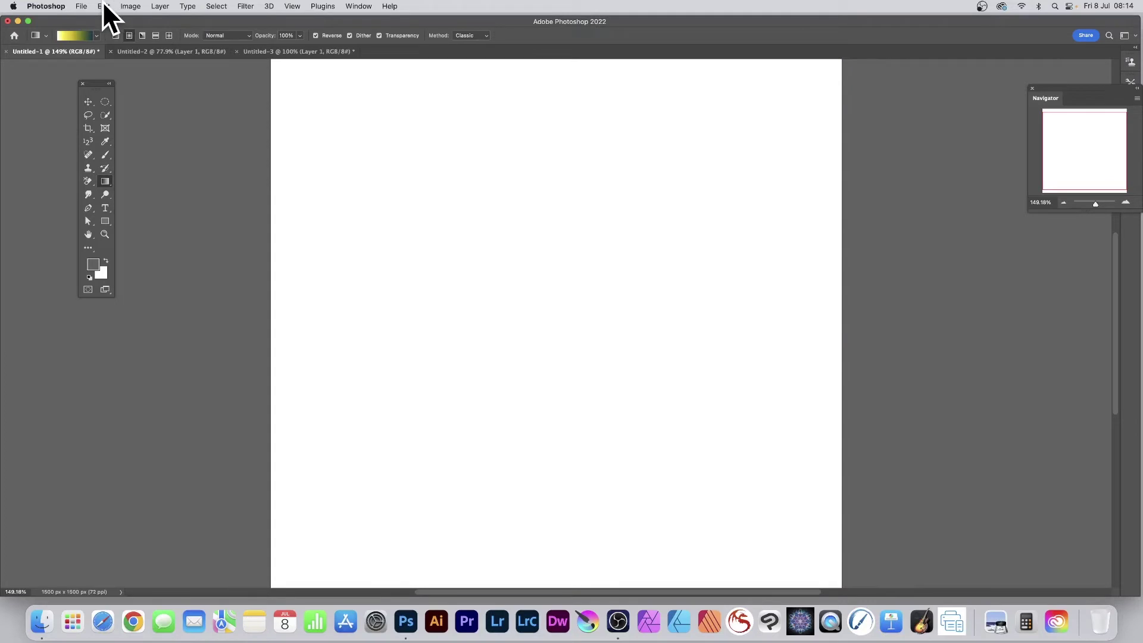
left_click(105, 7)
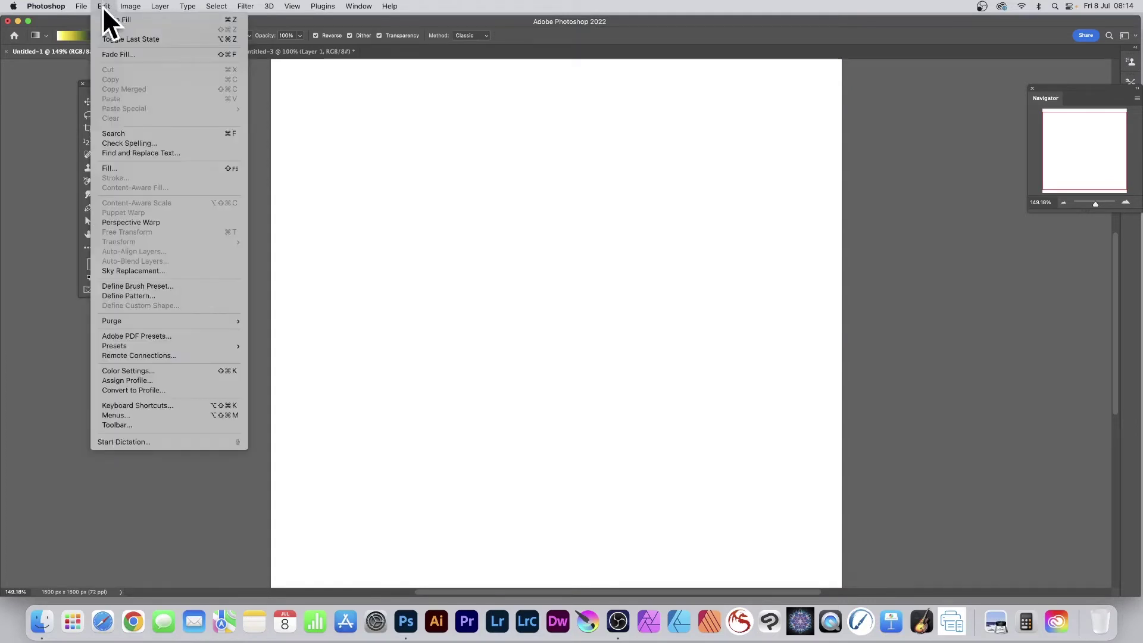
left_click(111, 169)
left_click(341, 143)
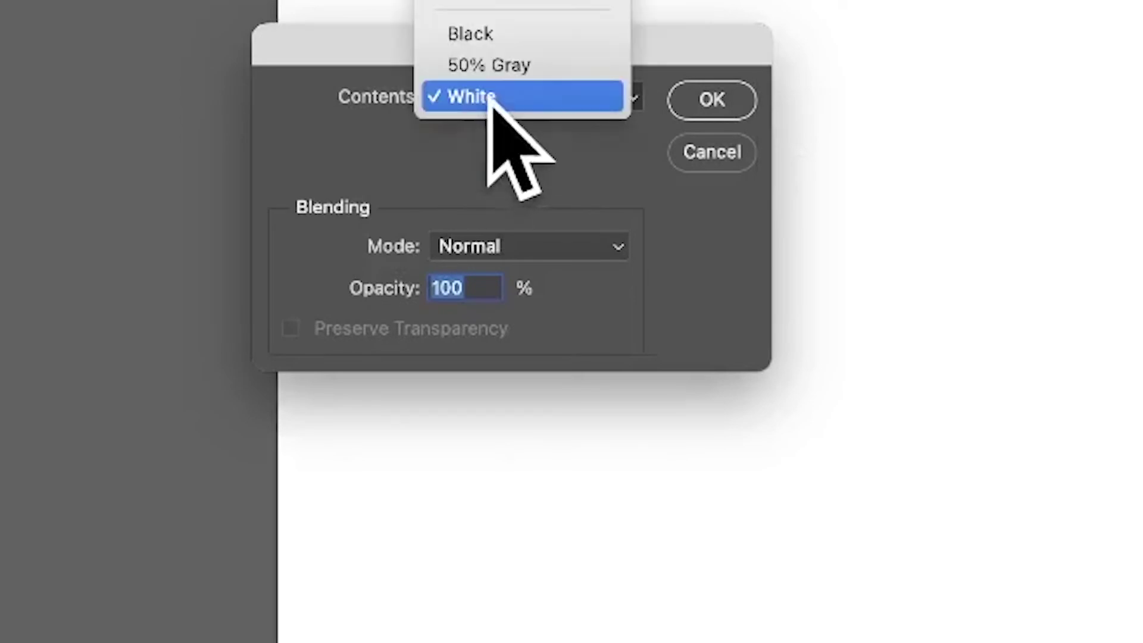
left_click(525, 3)
Pick the new sphere pattern with the Symmetry Fill script and confirm the fill
left_click(484, 241)
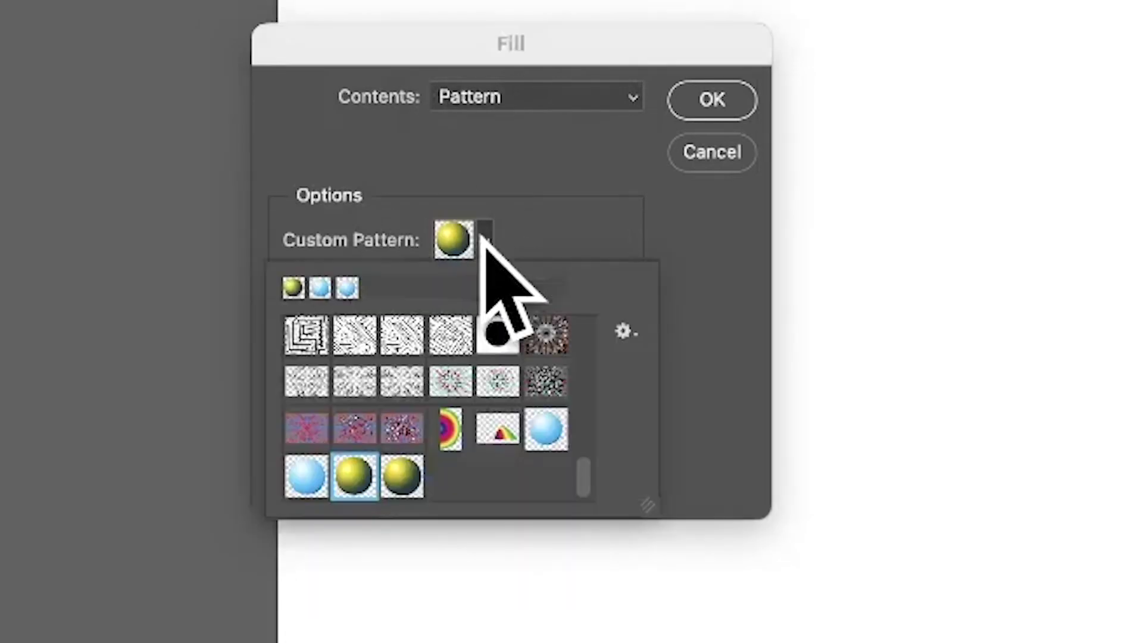
left_click(399, 476)
left_click(572, 216)
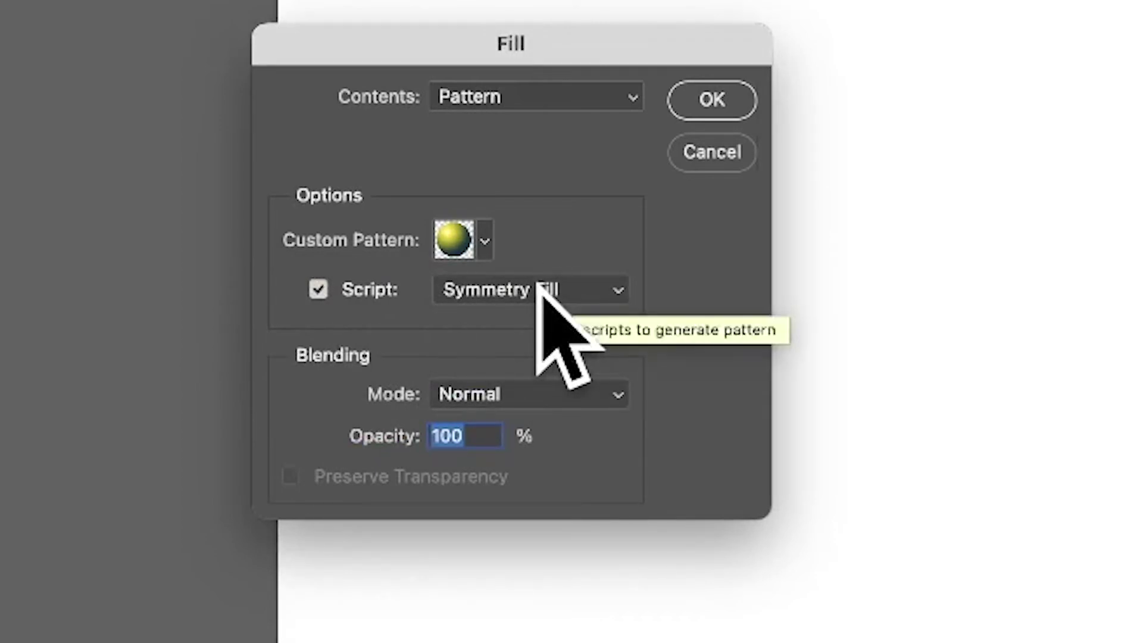
left_click(470, 290)
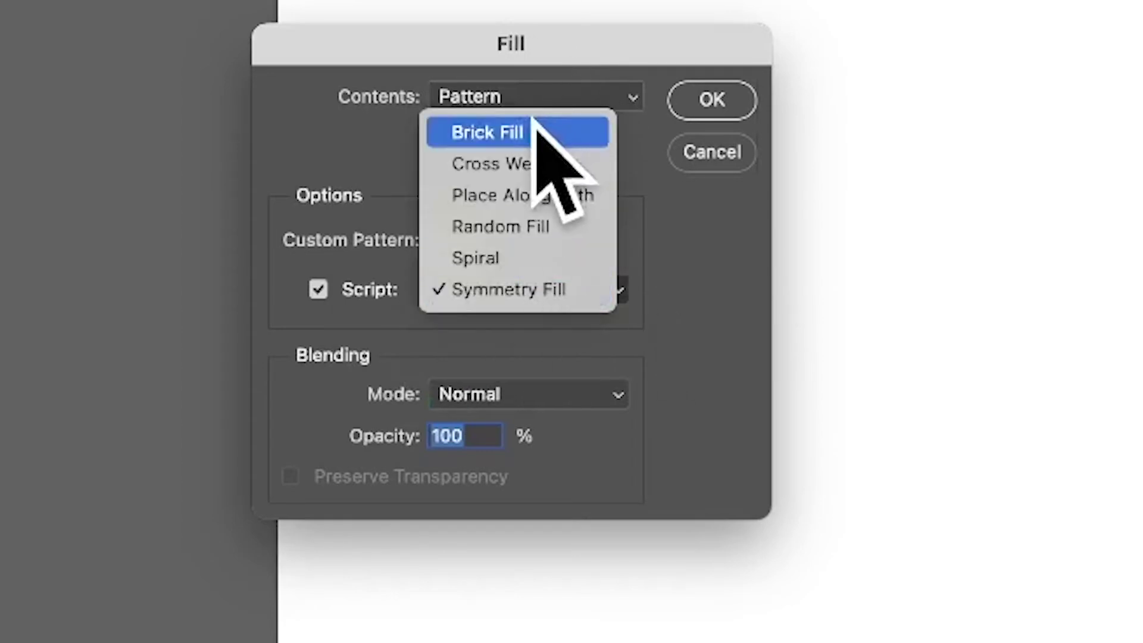
left_click(505, 290)
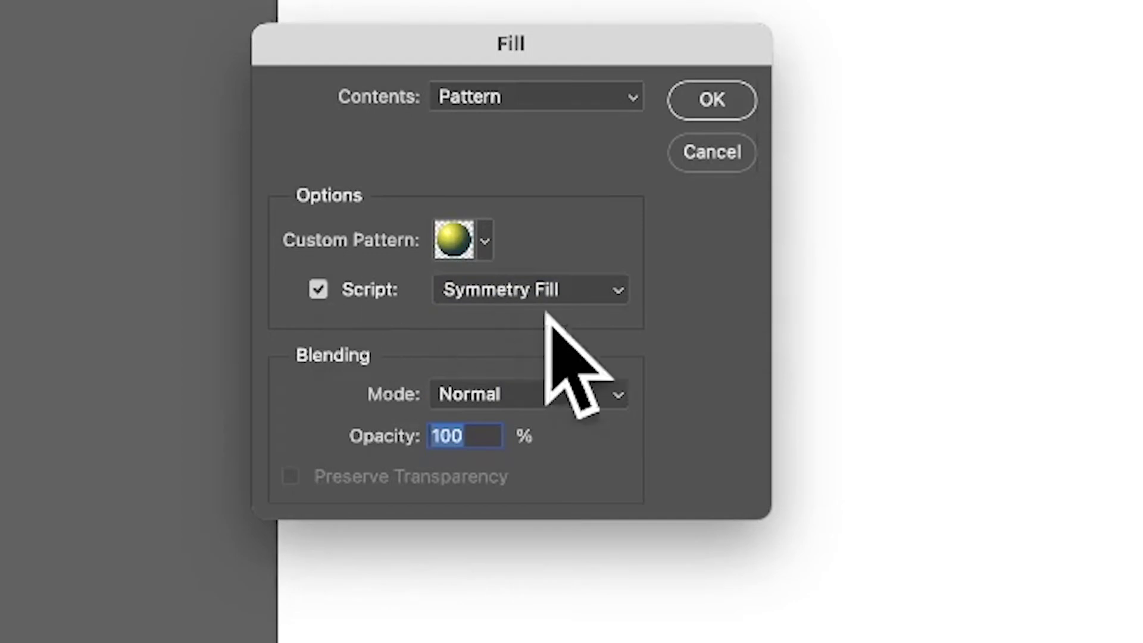
left_click(727, 89)
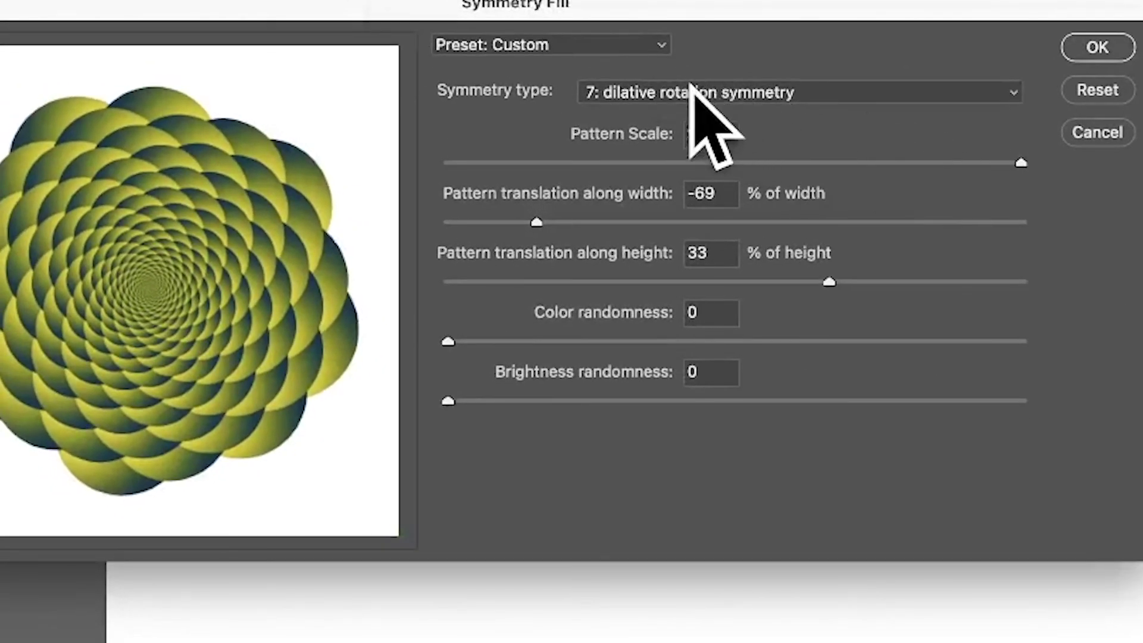
Choose 7: dilative rotation symmetry and translate it -81% of width and 51% of height
left_click(689, 89)
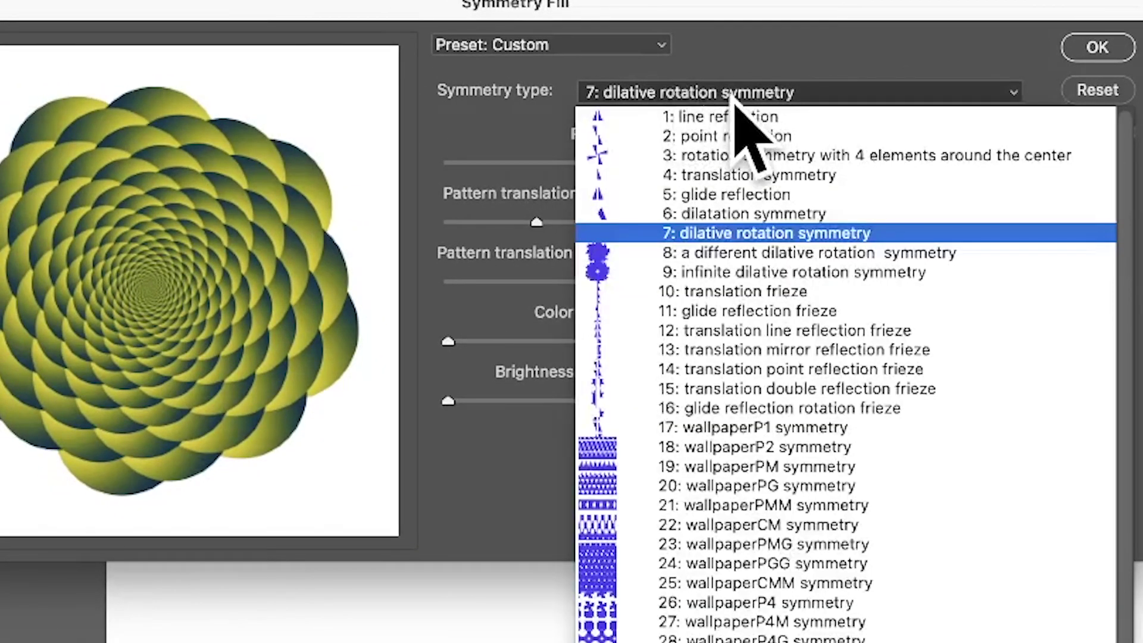
left_click(683, 234)
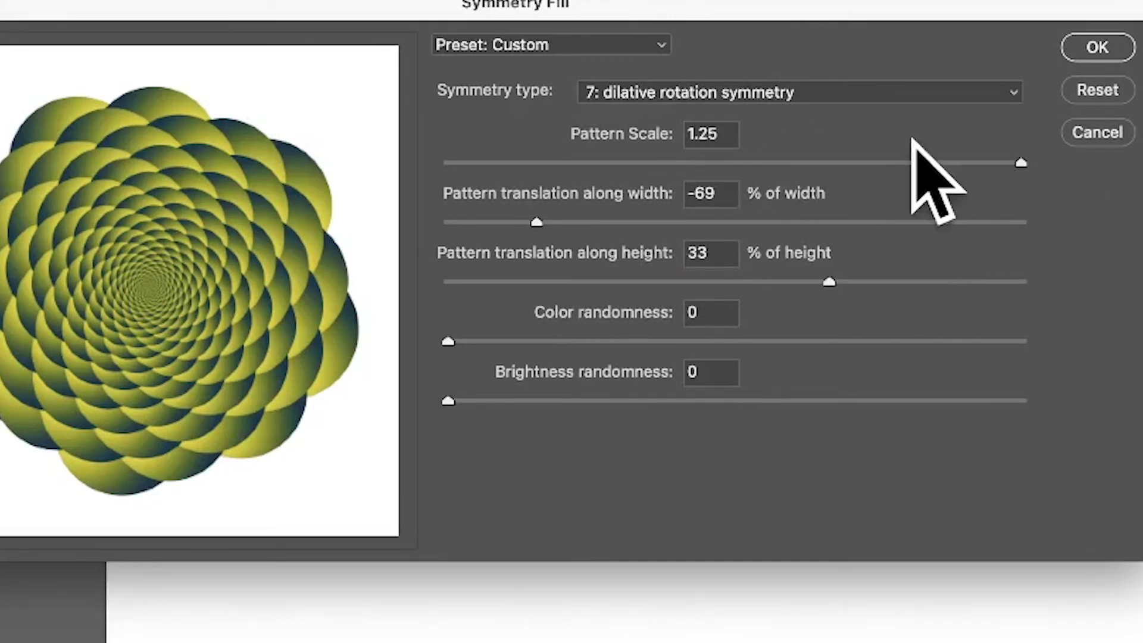
left_click_drag(1021, 162, 1123, 159)
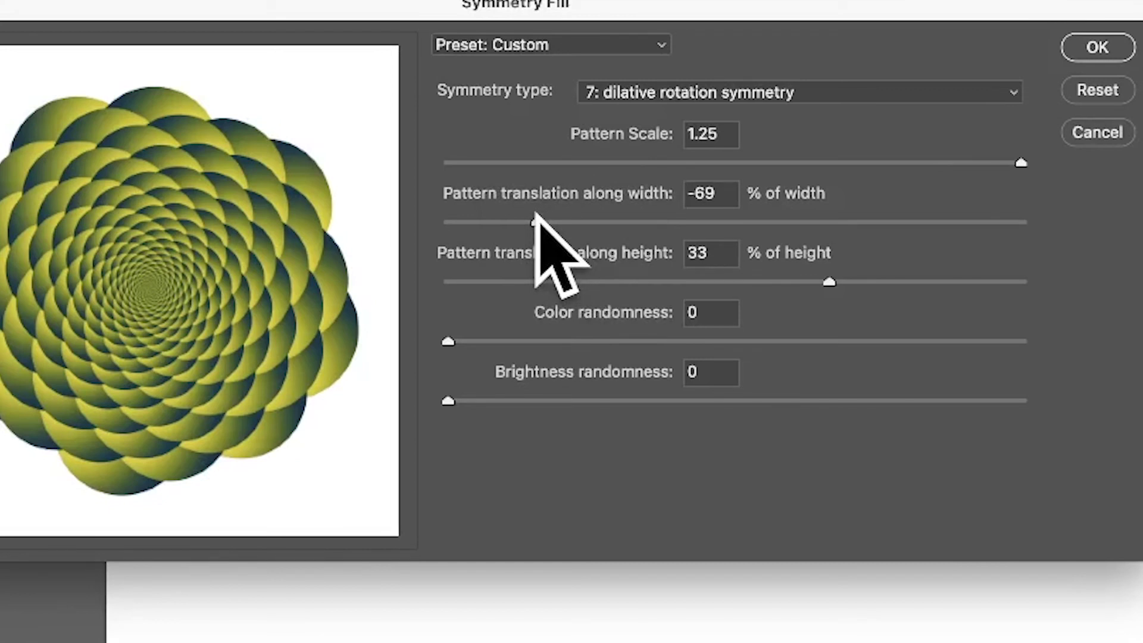
left_click_drag(534, 221, 984, 217)
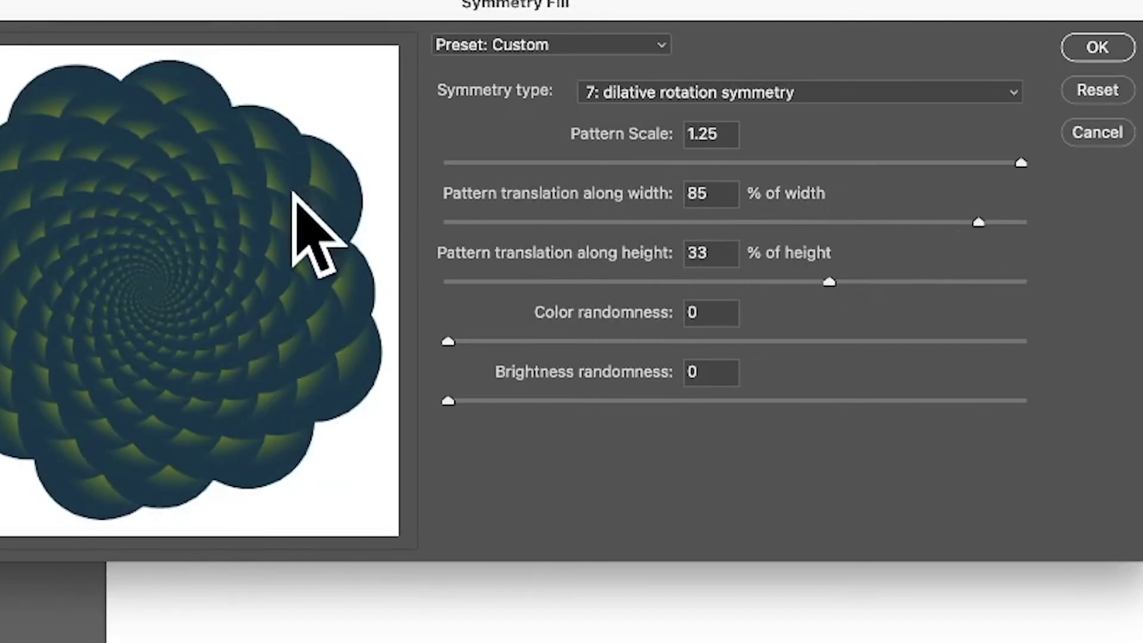
left_click_drag(977, 222, 503, 222)
left_click_drag(823, 281, 880, 281)
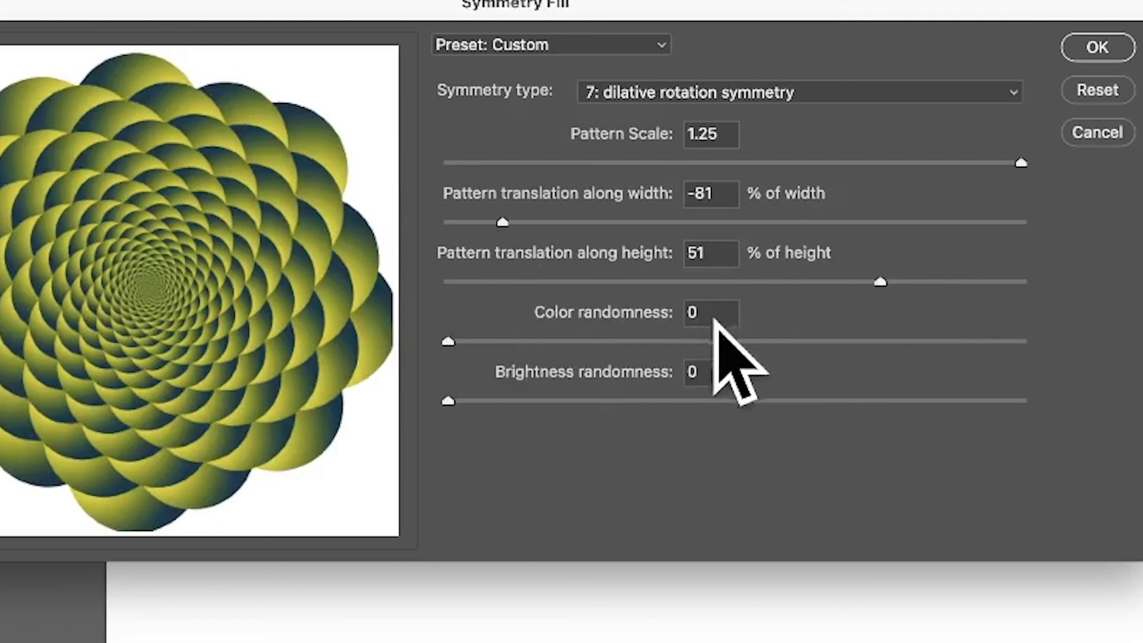
Preview Color randomness at 0.68, return it to 0, and apply the Symmetry Fill
left_click(835, 341)
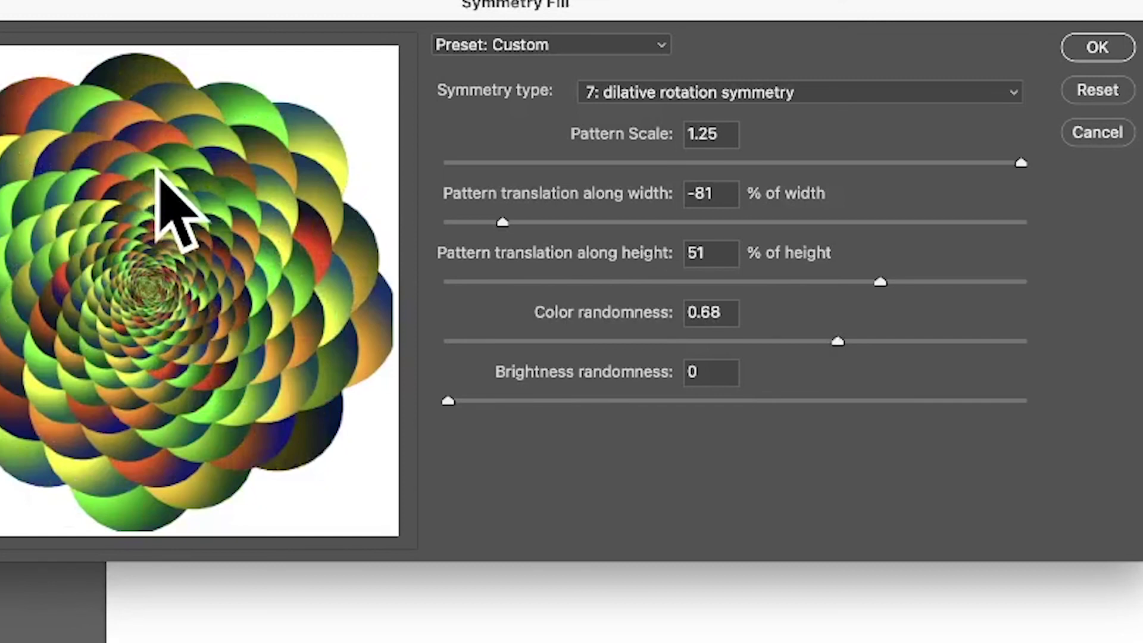
left_click_drag(835, 342, 448, 342)
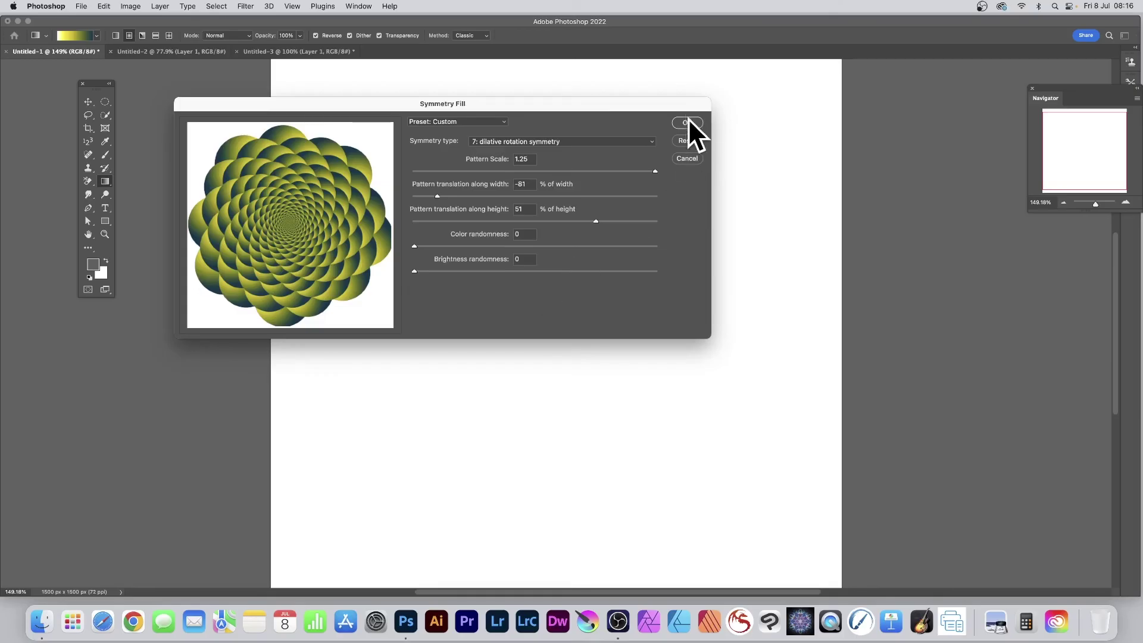
left_click(688, 122)
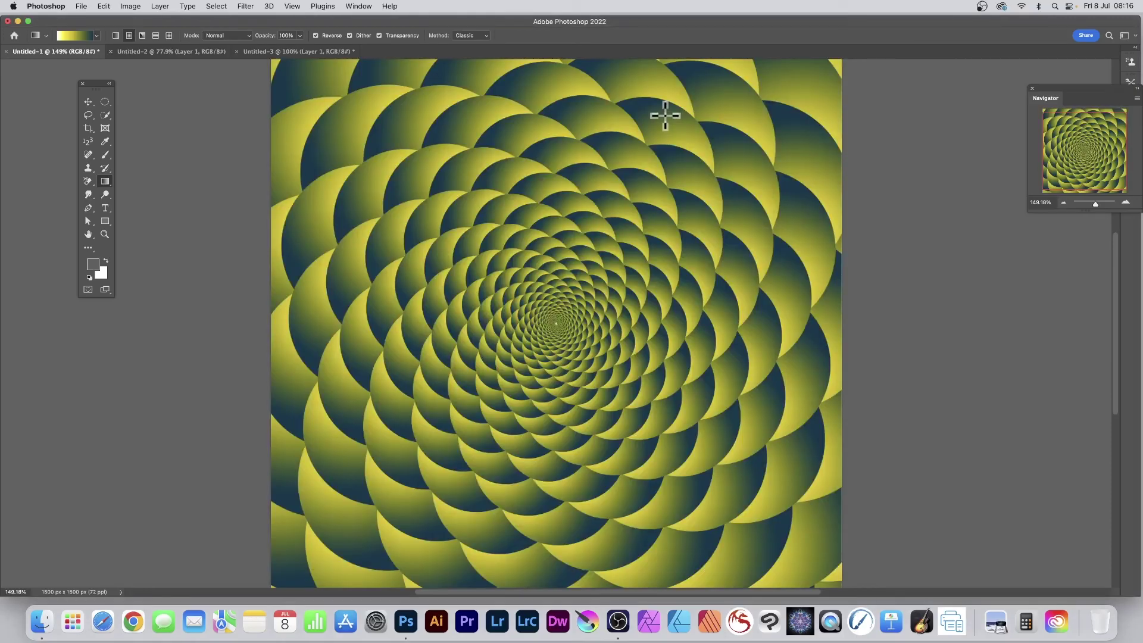